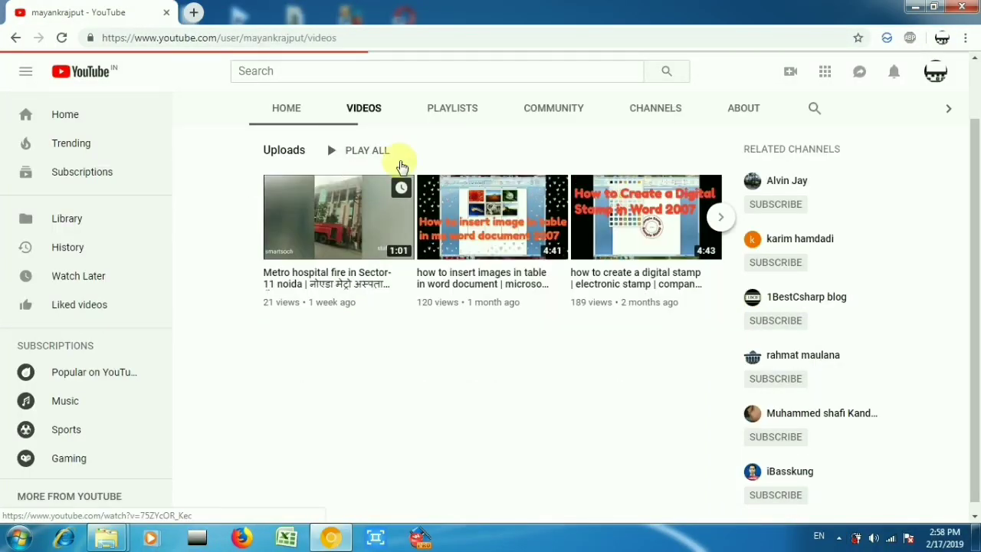
# Subscribe to the displayed YouTube channel and turn on all of its notifications
pyautogui.moveTo(971, 184); pyautogui.dragTo(972, 108)
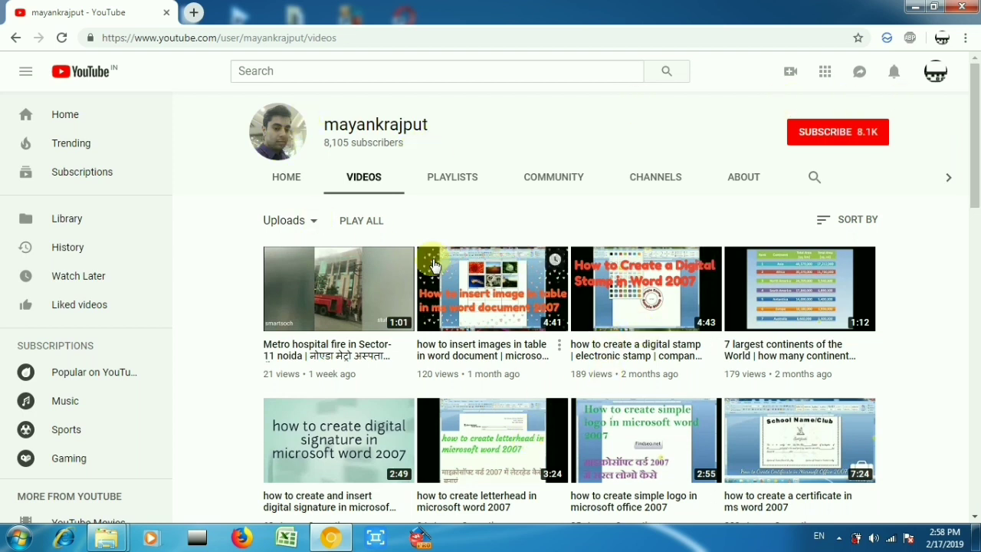
pyautogui.click(839, 141)
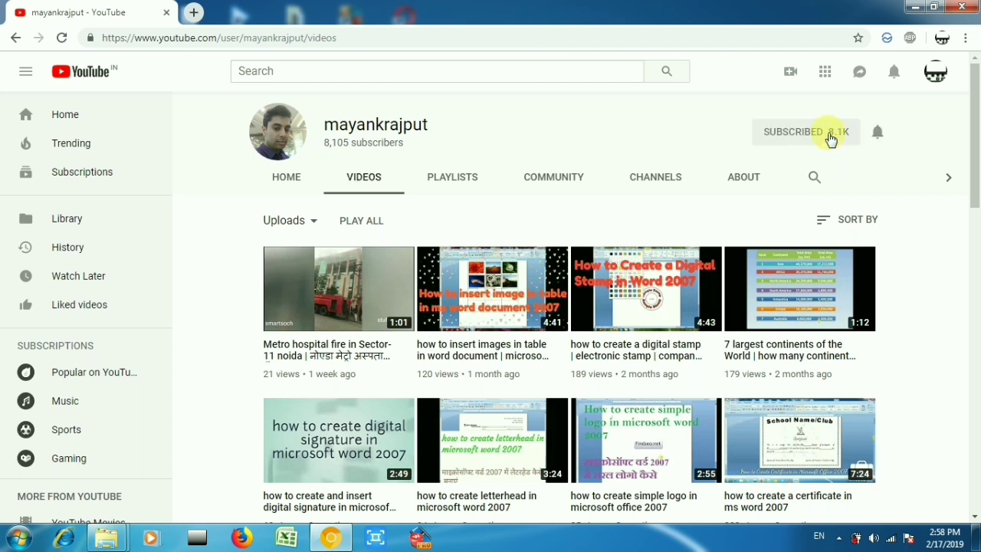
pyautogui.click(879, 137)
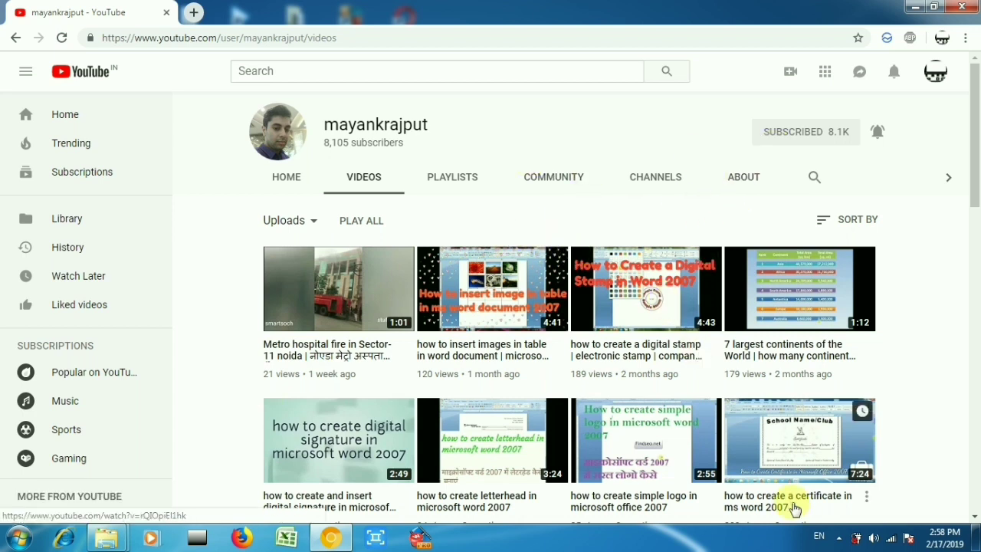
pyautogui.click(840, 538)
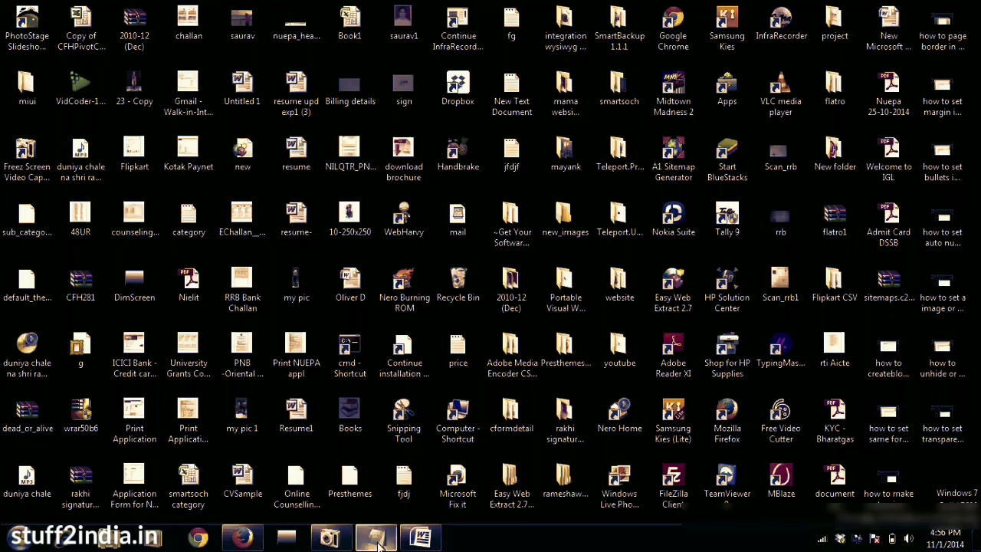
# Switch to the Notepad notes and highlight the title line and instruction 1 in turn for reading
pyautogui.click(375, 538)
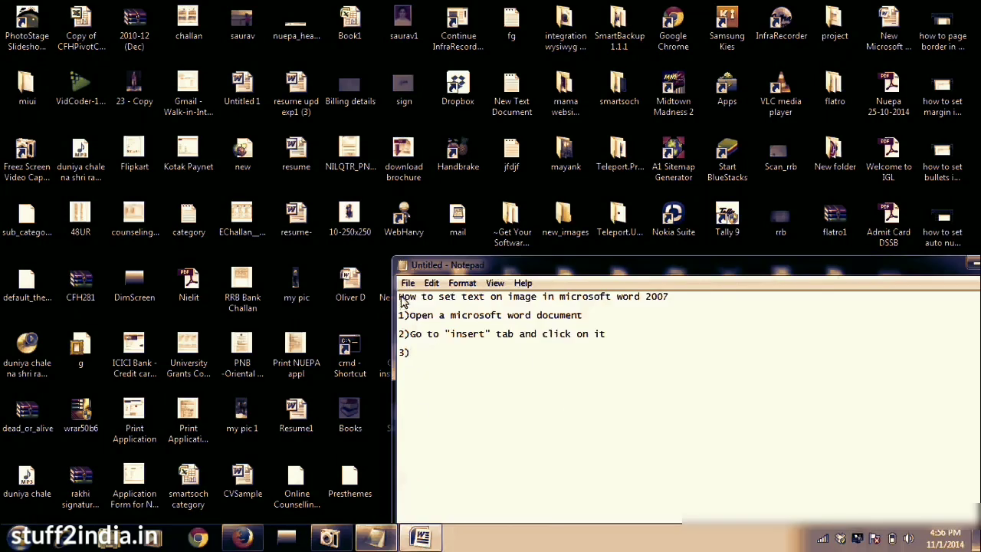
pyautogui.moveTo(398, 296); pyautogui.dragTo(678, 303)
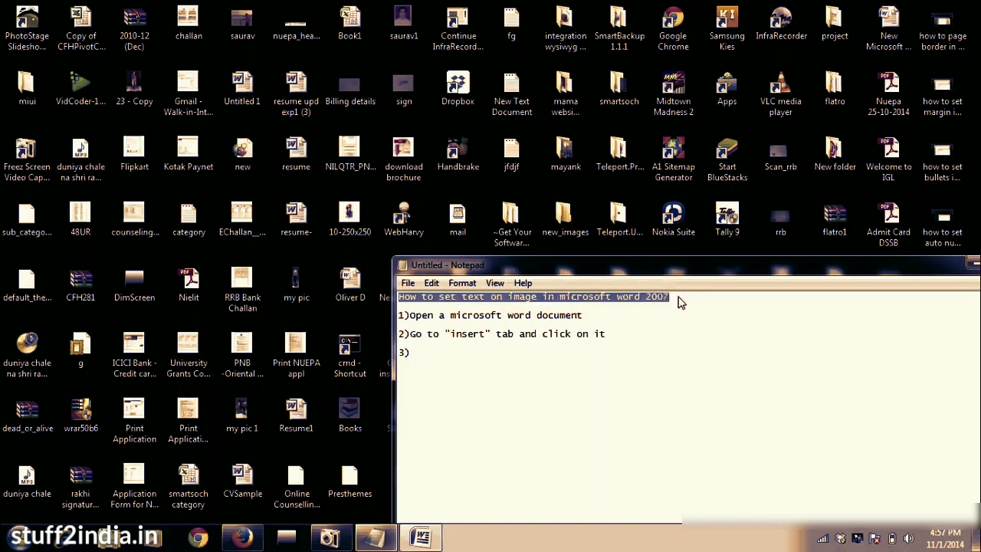
pyautogui.click(678, 302)
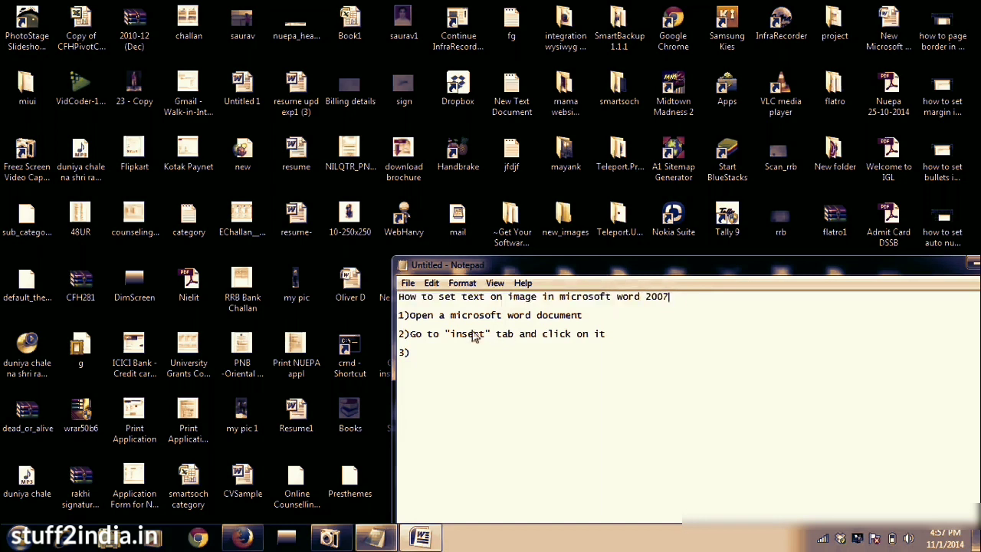
pyautogui.moveTo(408, 321); pyautogui.dragTo(585, 323)
pyautogui.click(584, 323)
# Switch to the blank Word document and bring up its Insert commands
pyautogui.click(431, 542)
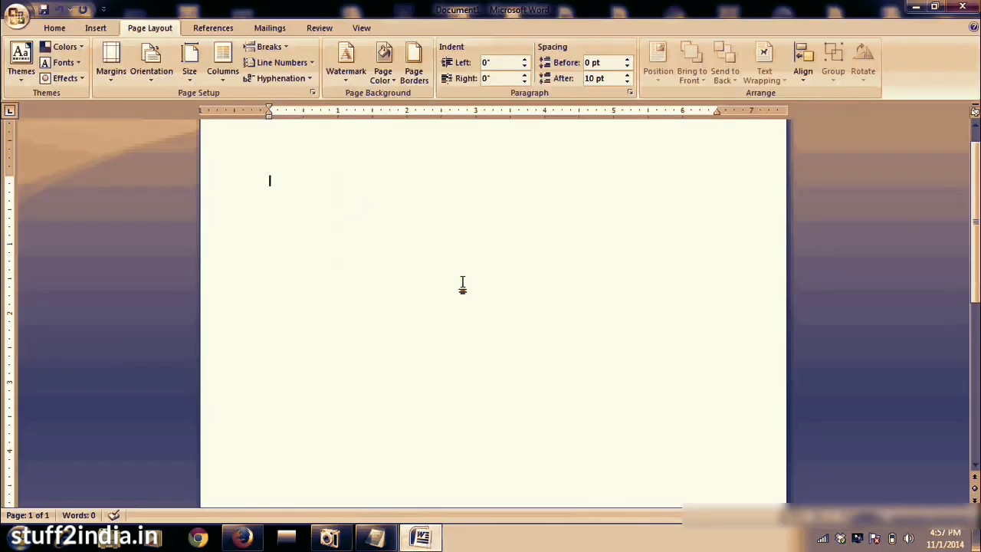
pyautogui.click(421, 538)
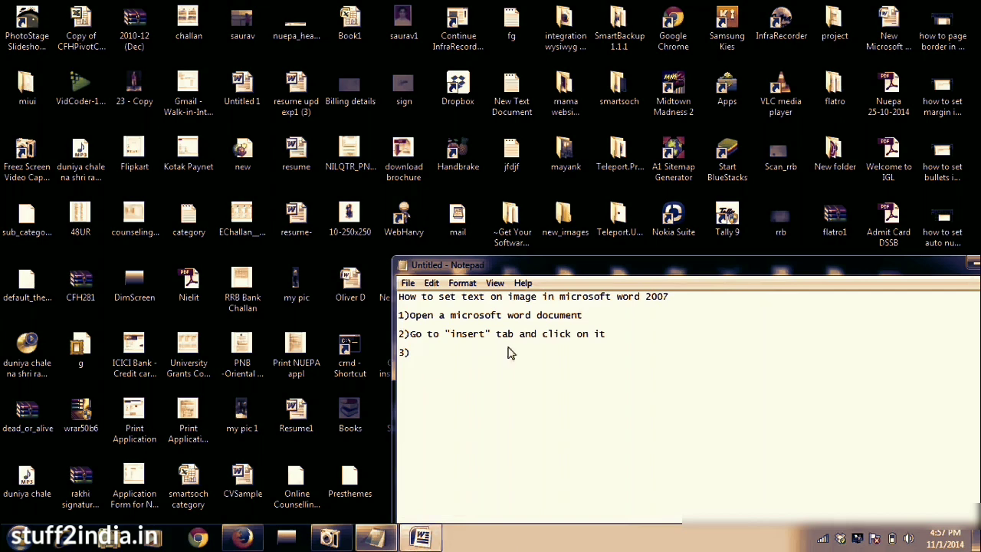
pyautogui.click(419, 536)
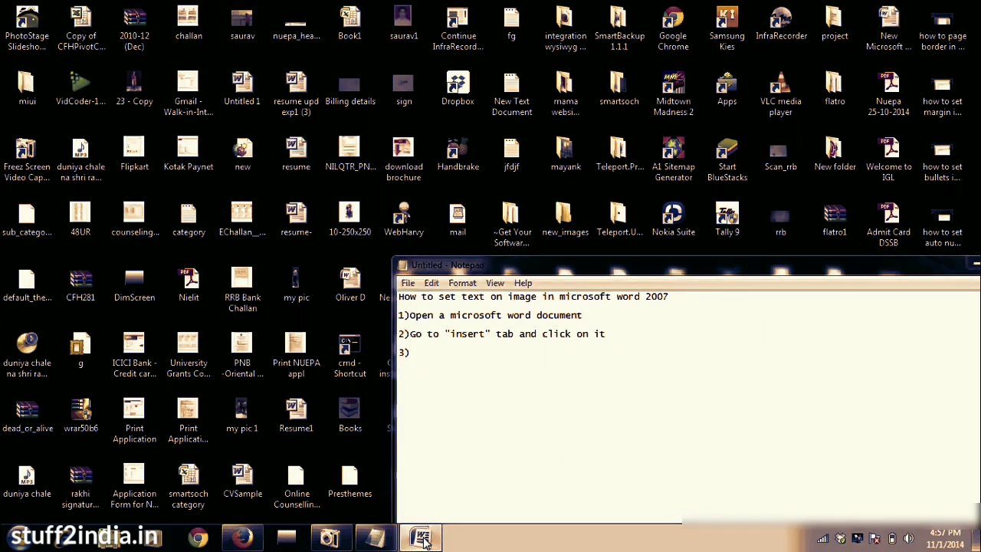
pyautogui.click(95, 29)
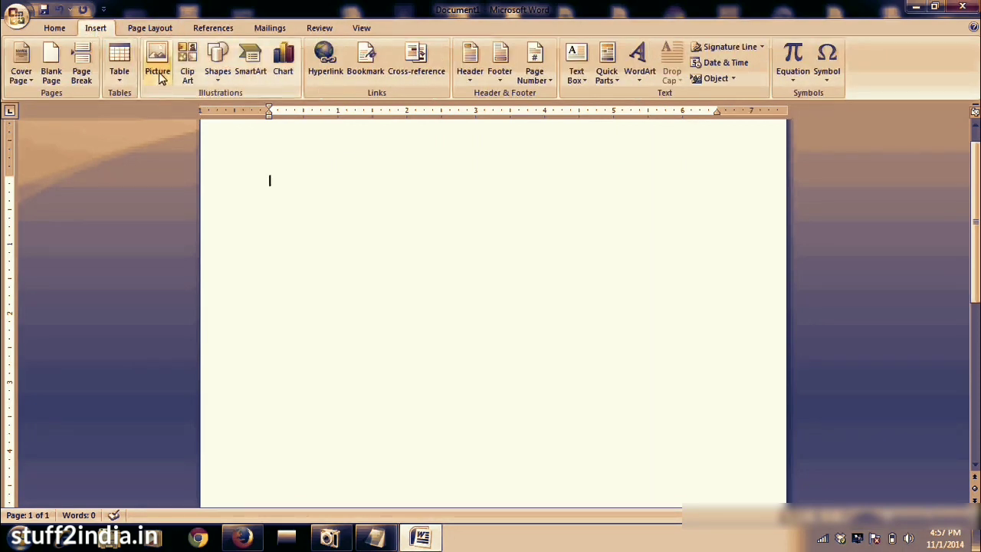
# Switch to the Notepad notes and write "select any image" as instruction 3
pyautogui.click(375, 537)
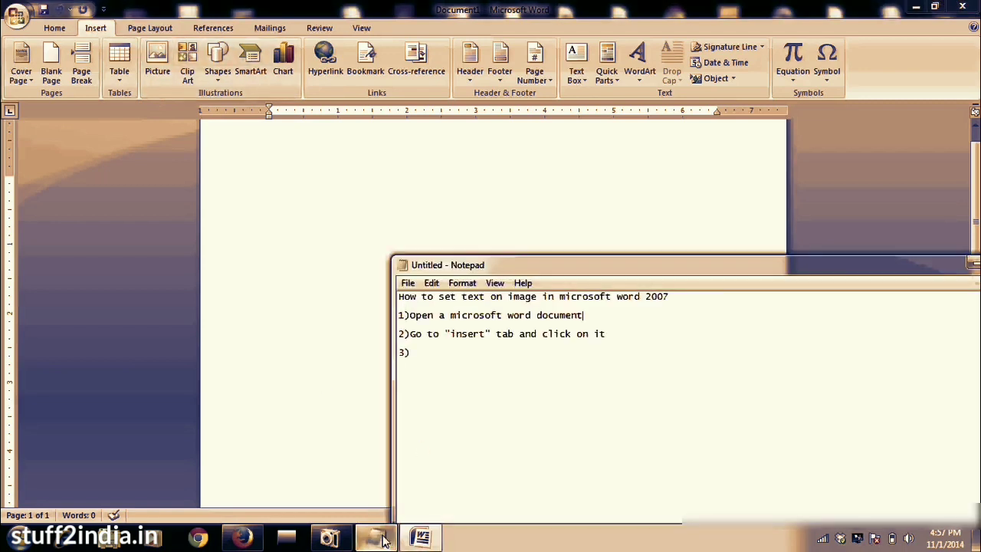
pyautogui.click(618, 339)
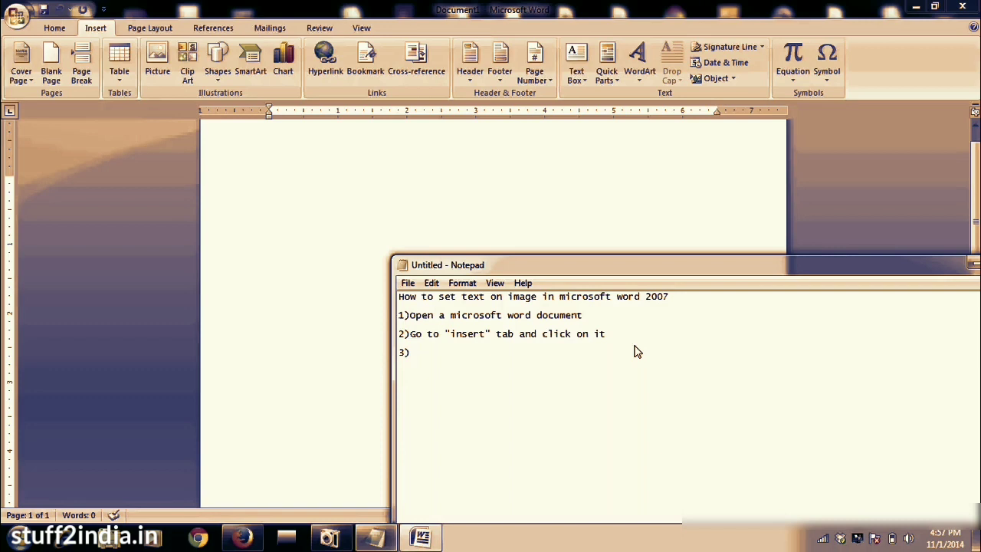
pyautogui.click(479, 360)
pyautogui.write('se')
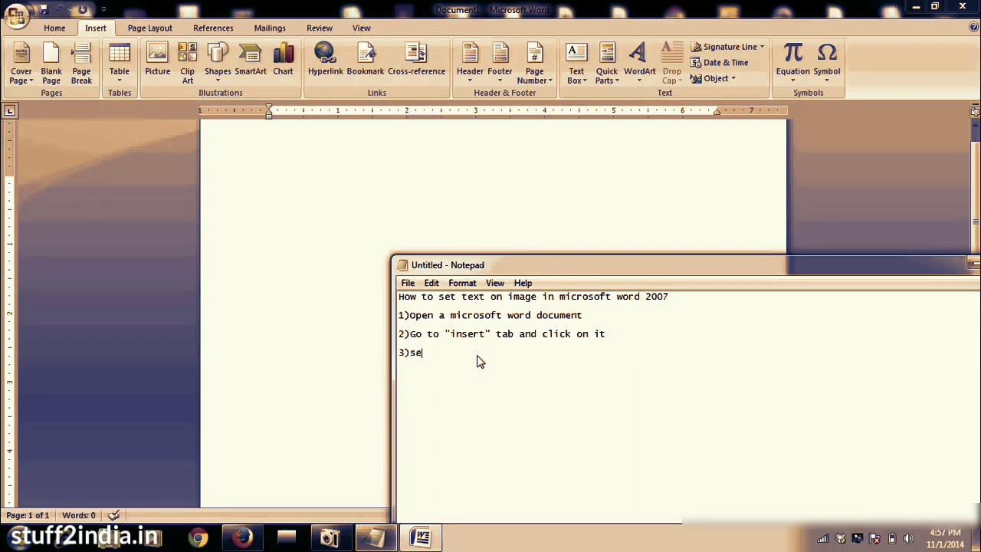
pyautogui.write('lect any image and')
pyautogui.press('BackSpace')
pyautogui.press('BackSpace')
pyautogui.press('BackSpace')
# Insert the Lighthouse picture from Sample Pictures into the blank Word document
pyautogui.click(106, 31)
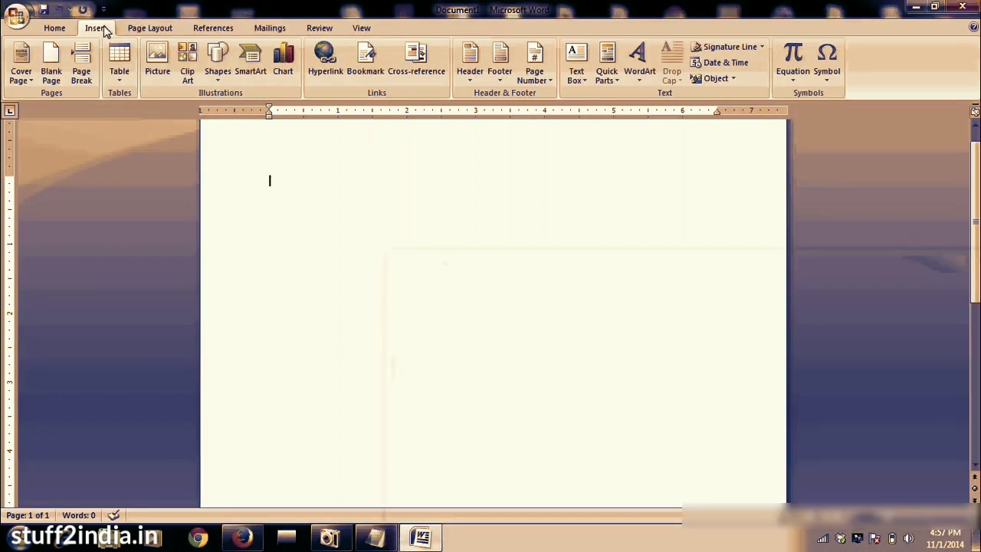
pyautogui.click(158, 69)
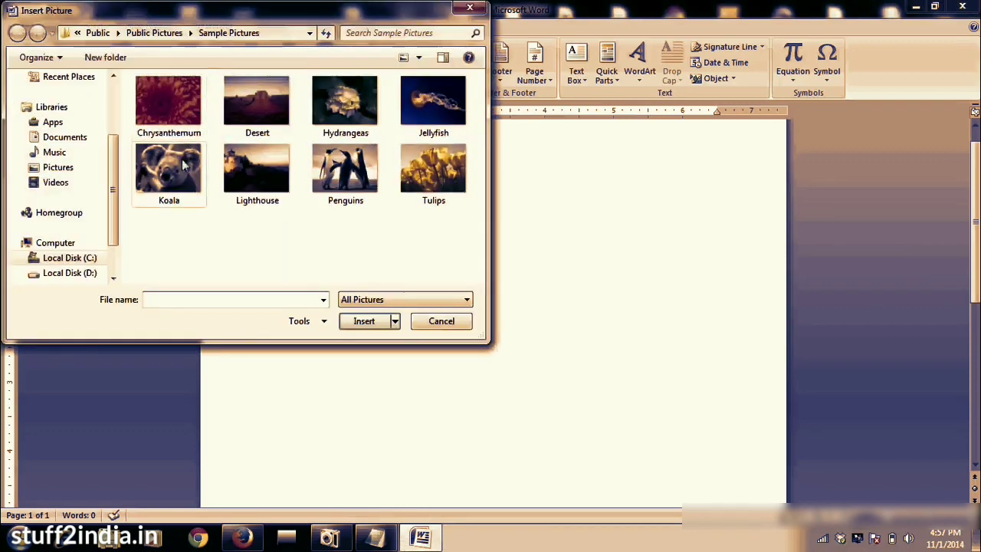
pyautogui.click(258, 175)
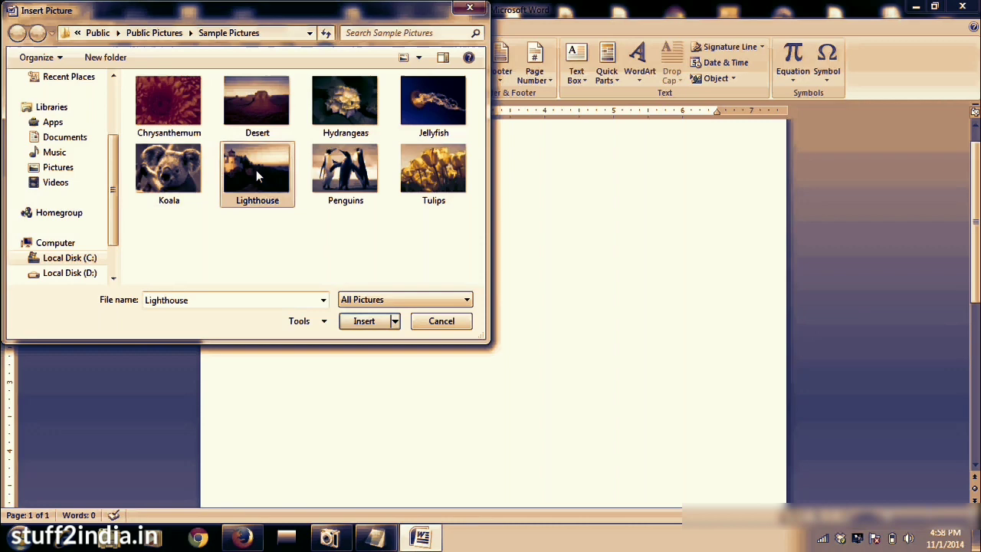
pyautogui.click(365, 322)
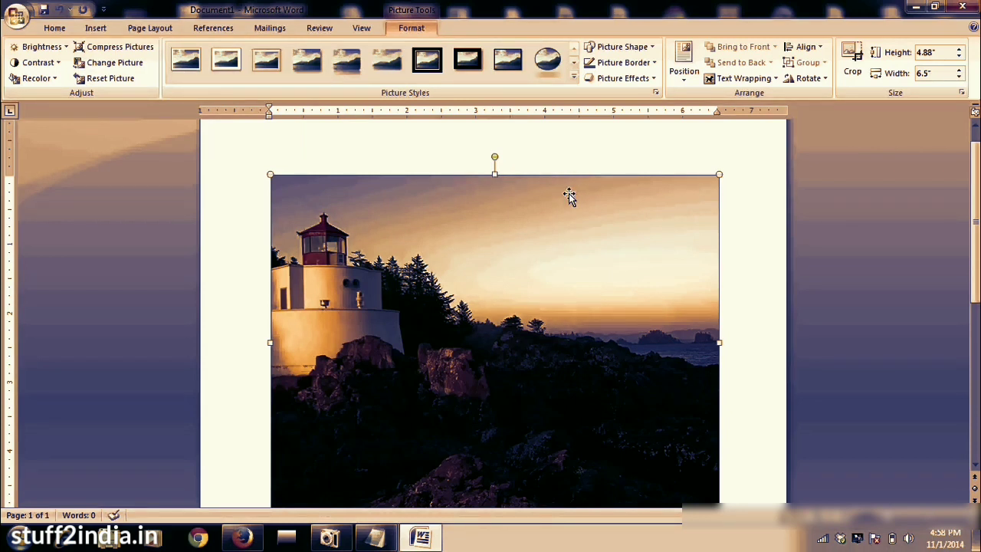
# Switch to the Notepad notes and write "go to above insert tab" as instruction 4
pyautogui.click(375, 537)
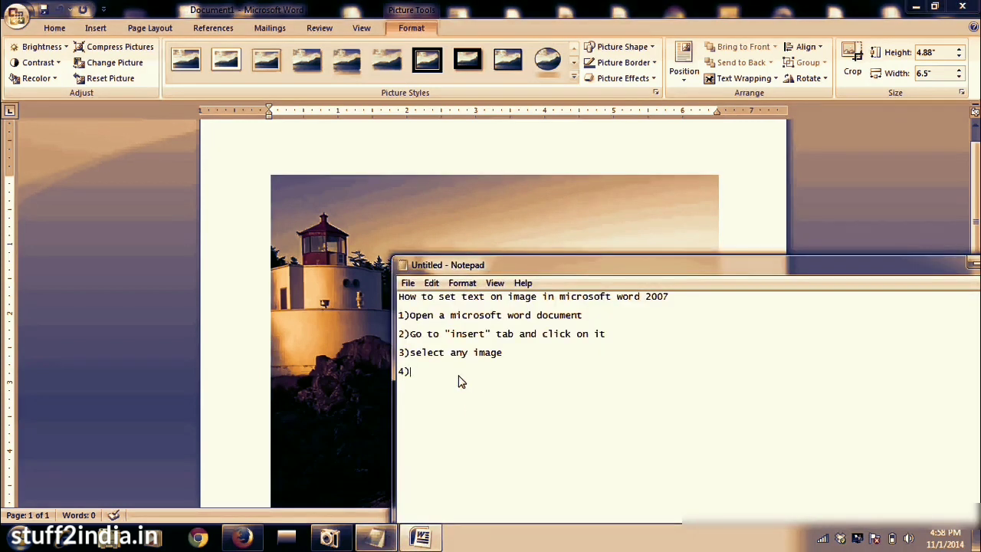
pyautogui.write('go')
pyautogui.press('BackSpace')
pyautogui.press('BackSpace')
pyautogui.press('BackSpace')
pyautogui.write('go ')
pyautogui.write('to above')
pyautogui.write('to above ins')
pyautogui.write('ert')
pyautogui.write(' tab')
# Enclose the word "insert" in instruction 4 of the notes in double quotation marks
pyautogui.press('Left')
pyautogui.press('Left')
pyautogui.press('Left')
pyautogui.press('Left')
pyautogui.write('"')
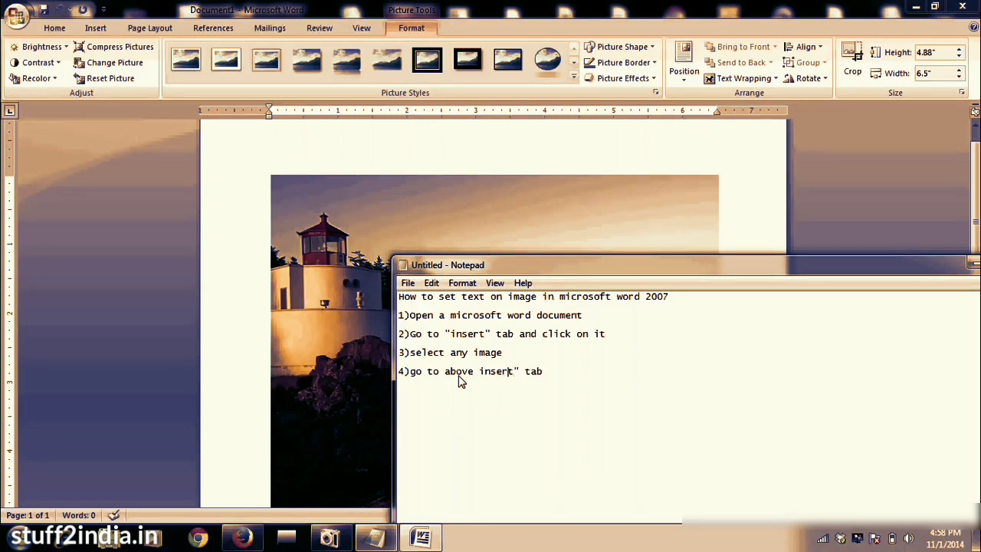
pyautogui.press('Left')
pyautogui.press('Left')
pyautogui.press('Left')
pyautogui.press('Left')
pyautogui.press('Left')
pyautogui.press('Left')
pyautogui.press('Left')
pyautogui.write('"')
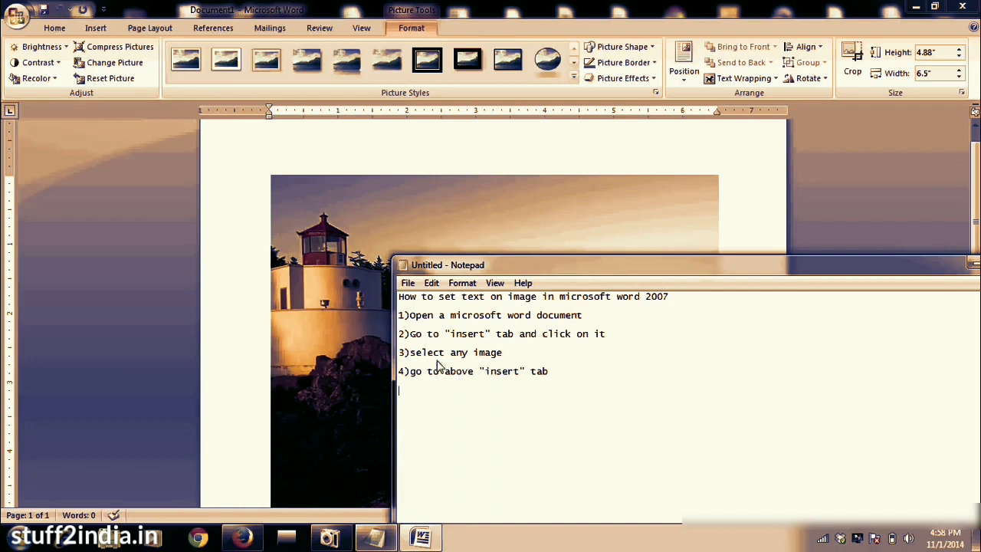
# Add "5)insert text box" as the next line of the notes
pyautogui.click(415, 383)
pyautogui.write('5)Insert text')
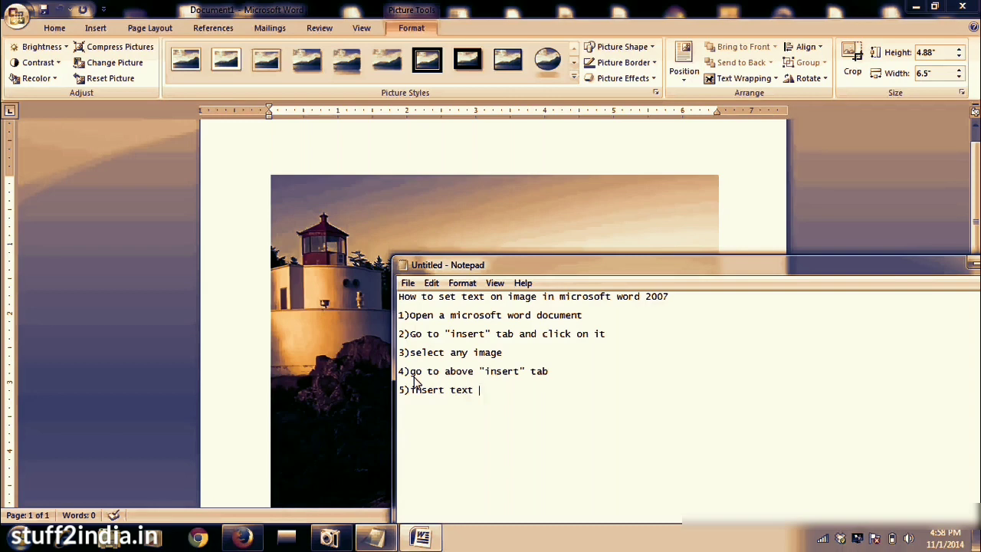
pyautogui.write(' box')
# Switch to Word and try to insert a Simple Text Box while the lighthouse picture is selected
pyautogui.click(95, 31)
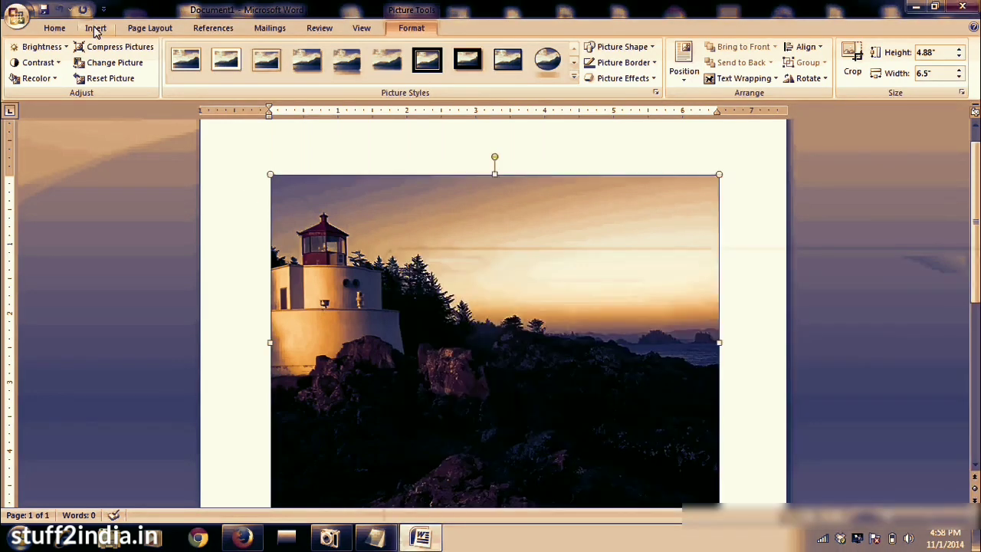
pyautogui.click(96, 31)
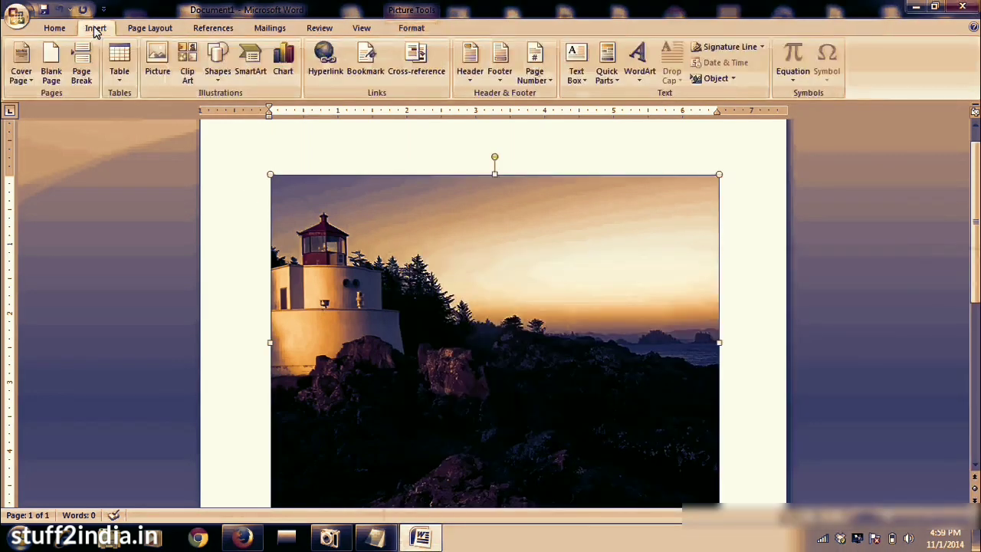
pyautogui.click(582, 80)
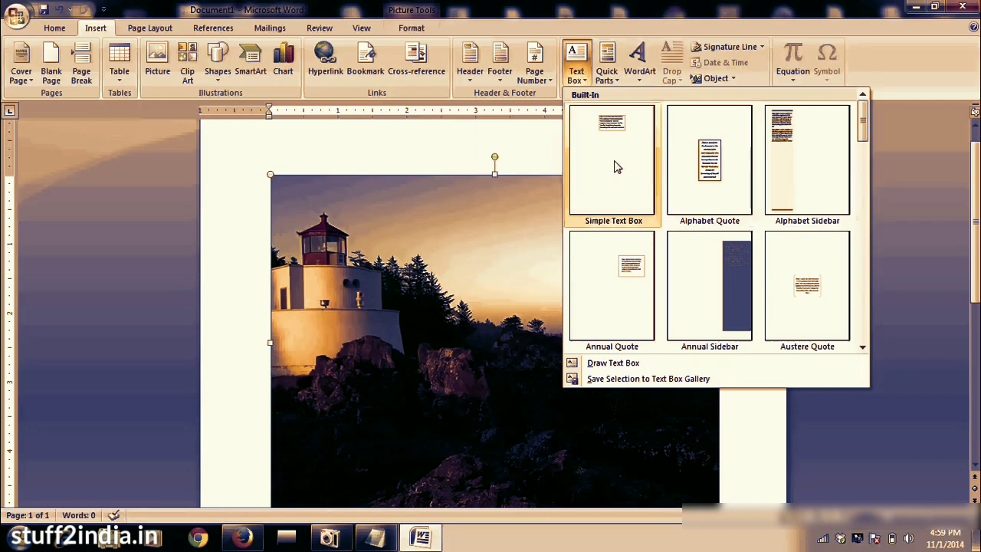
pyautogui.click(616, 164)
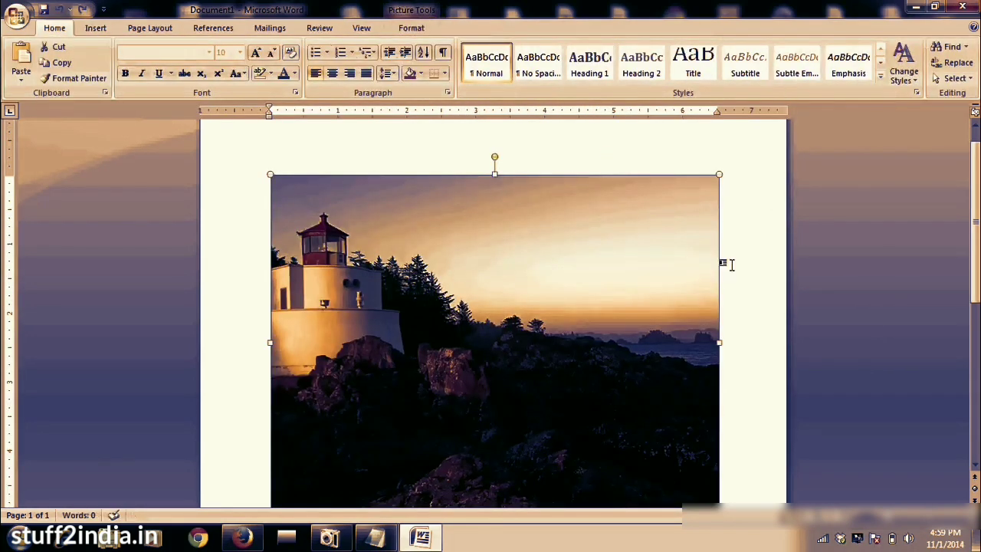
# Deselect the picture, insert a Simple Text Box and move it over the sky at the picture's upper right
pyautogui.click(730, 263)
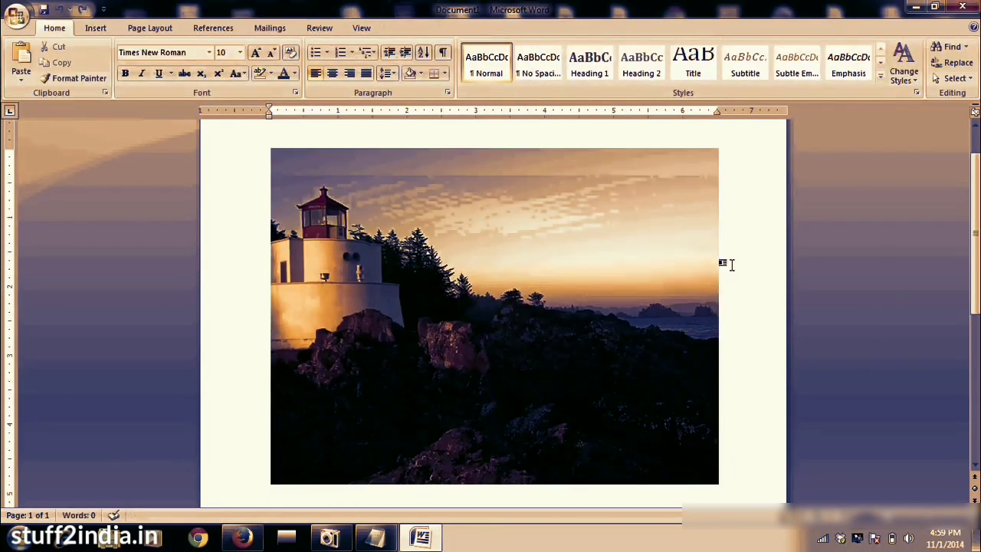
pyautogui.click(98, 30)
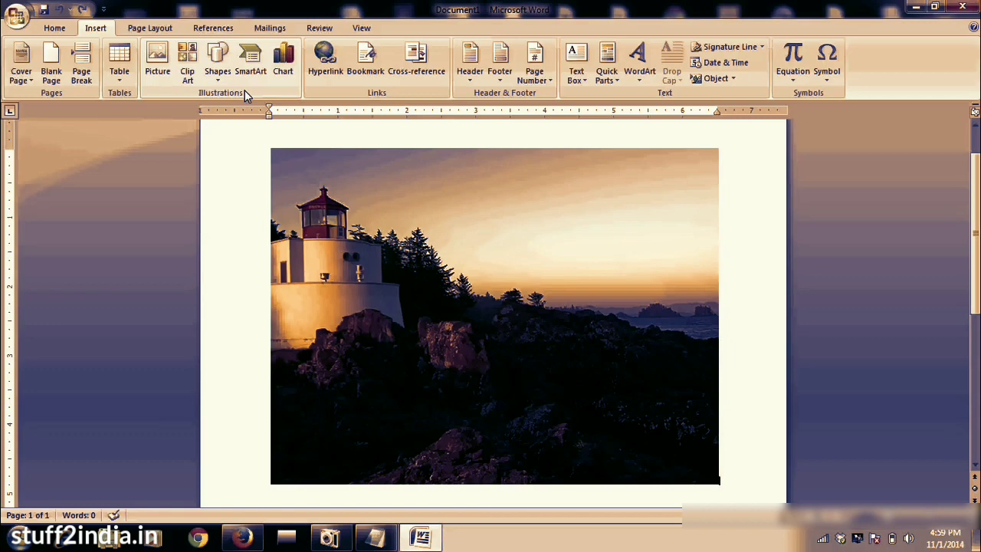
pyautogui.click(589, 81)
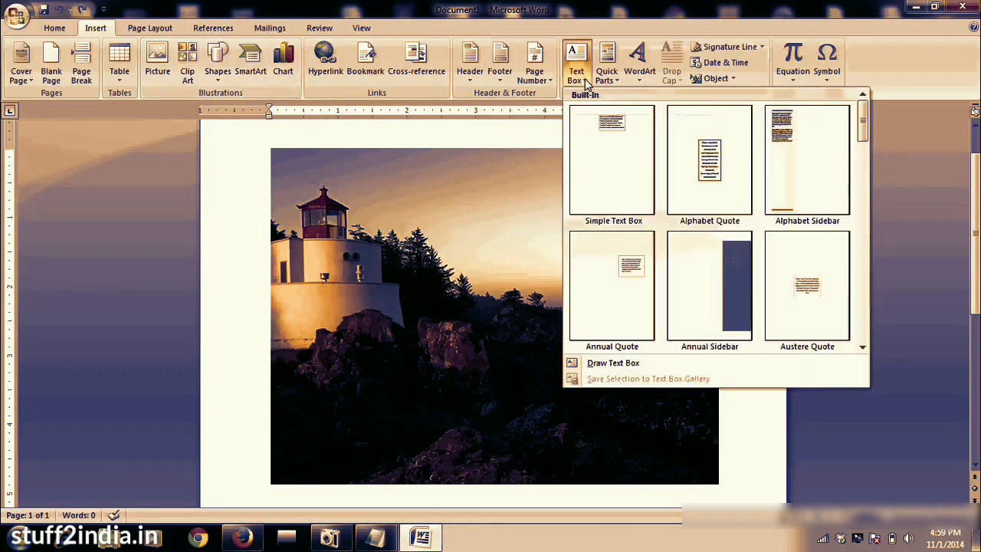
pyautogui.click(608, 153)
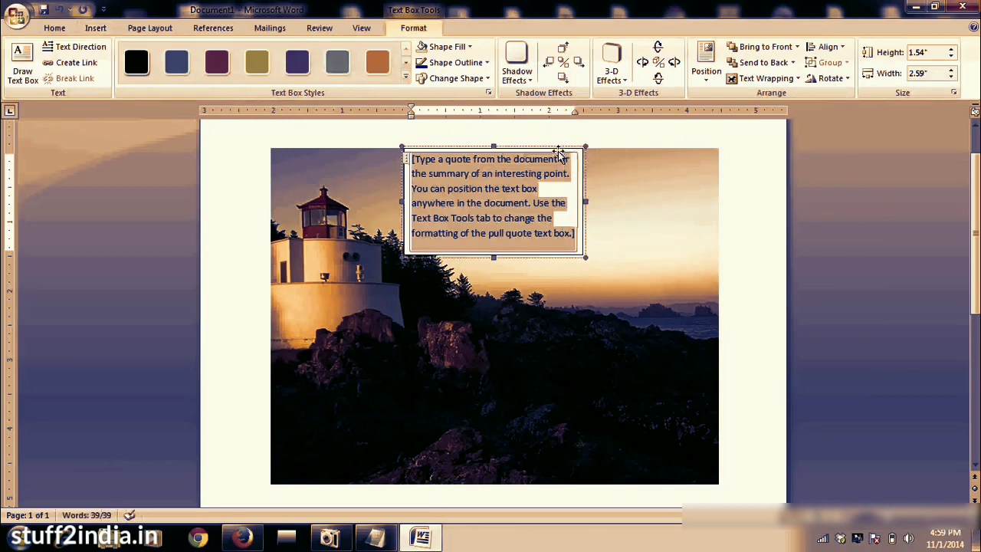
pyautogui.moveTo(558, 148); pyautogui.dragTo(658, 169)
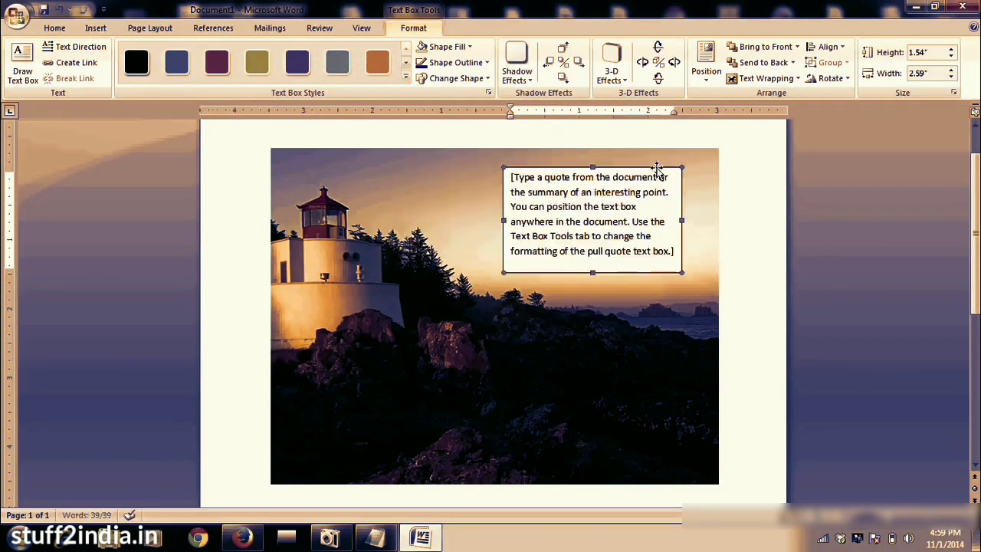
# Replace the text box's placeholder text with "In the sky we love it"
pyautogui.tripleClick(657, 255)
pyautogui.write('In')
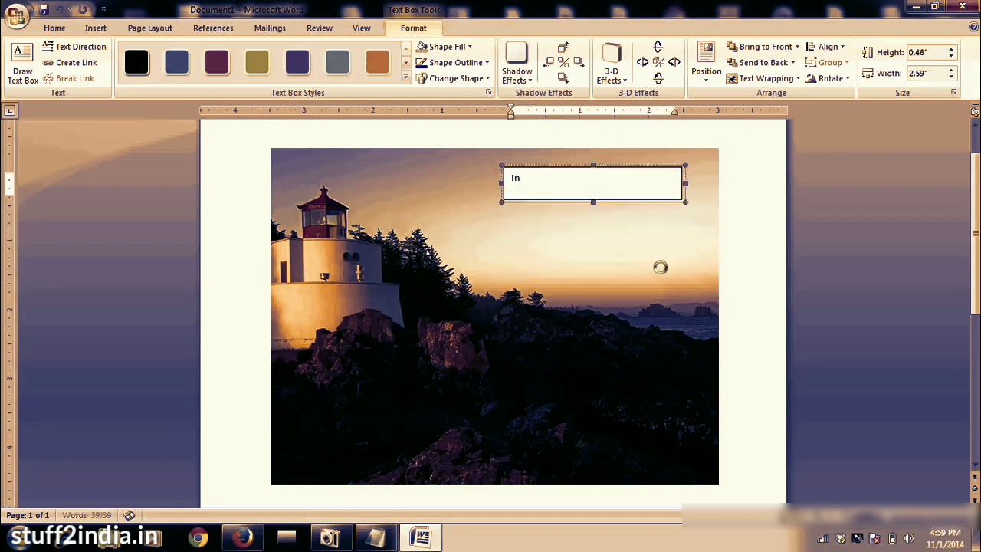
pyautogui.write(' the sky')
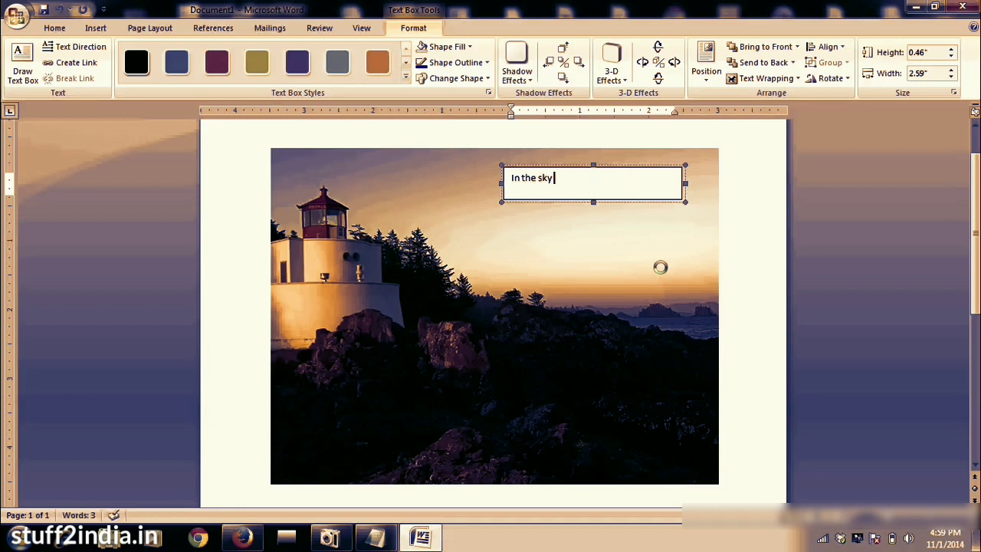
pyautogui.write(' we love it')
pyautogui.click(661, 296)
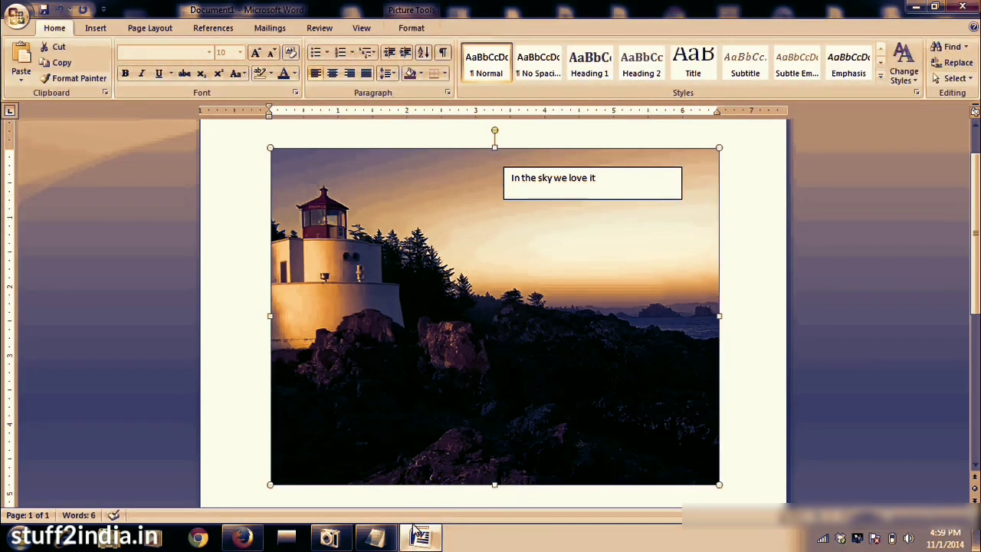
# In Notepad, extend line 5 with "and write on it" and add the line "6)again go to format and select text box"
pyautogui.click(375, 537)
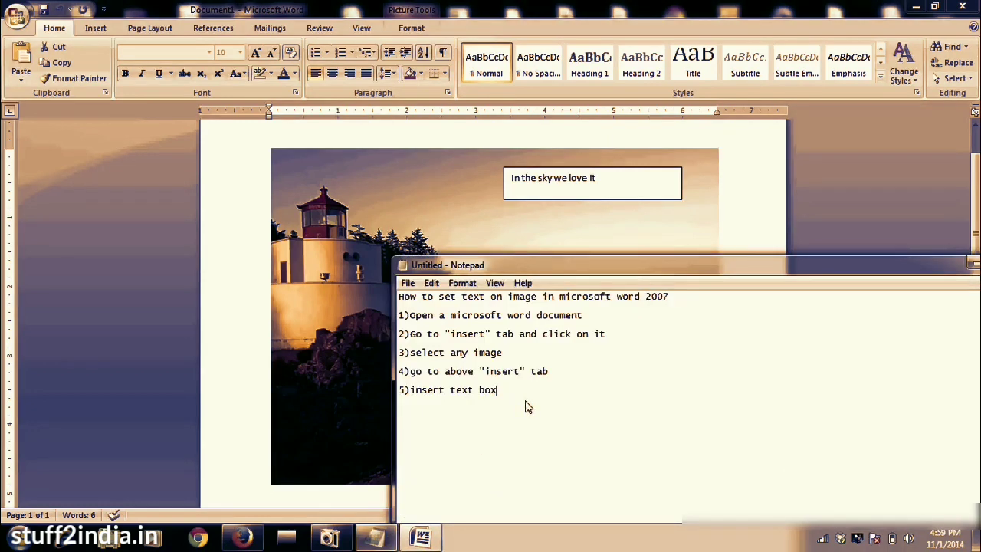
pyautogui.write('and write on it')
pyautogui.press('BackSpace')
pyautogui.write('again go to')
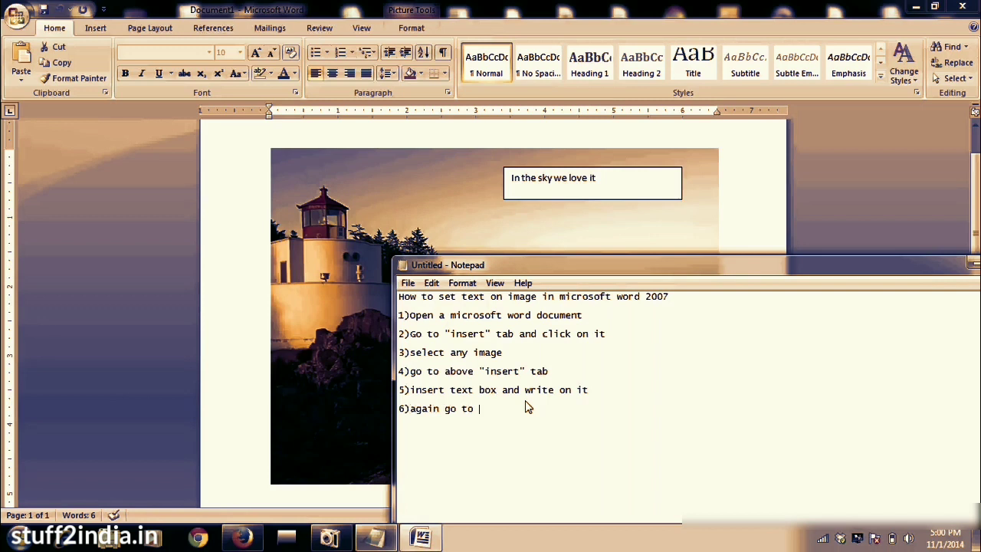
pyautogui.write(' format and select text box')
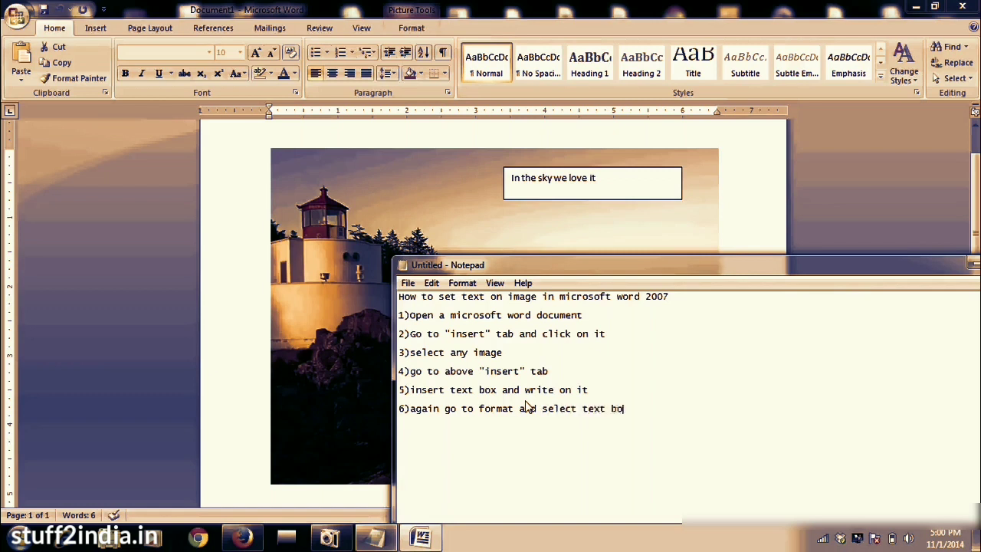
# Switch to Word and set the shape fill of the "In the sky we love it" text box to No Fill
pyautogui.click(591, 176)
pyautogui.click(591, 175)
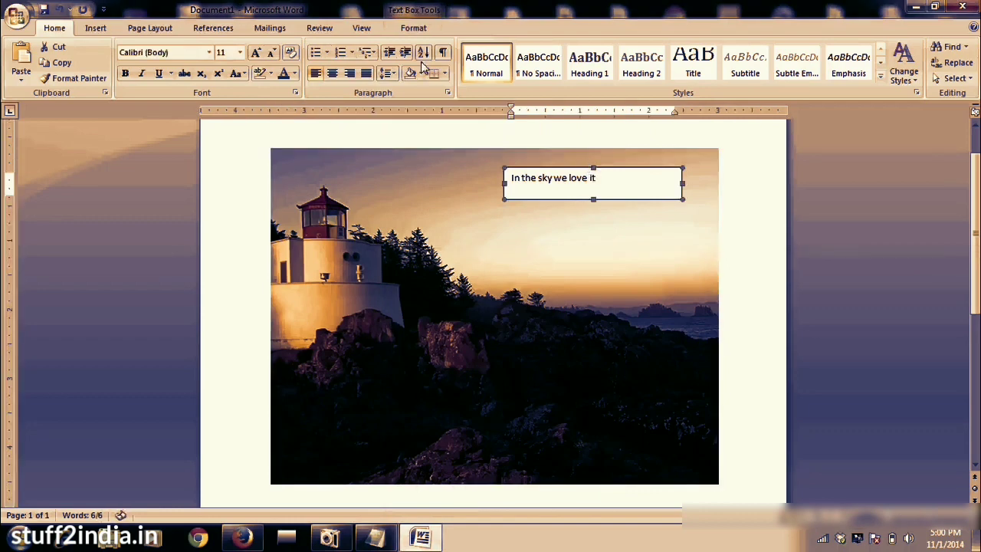
pyautogui.click(420, 31)
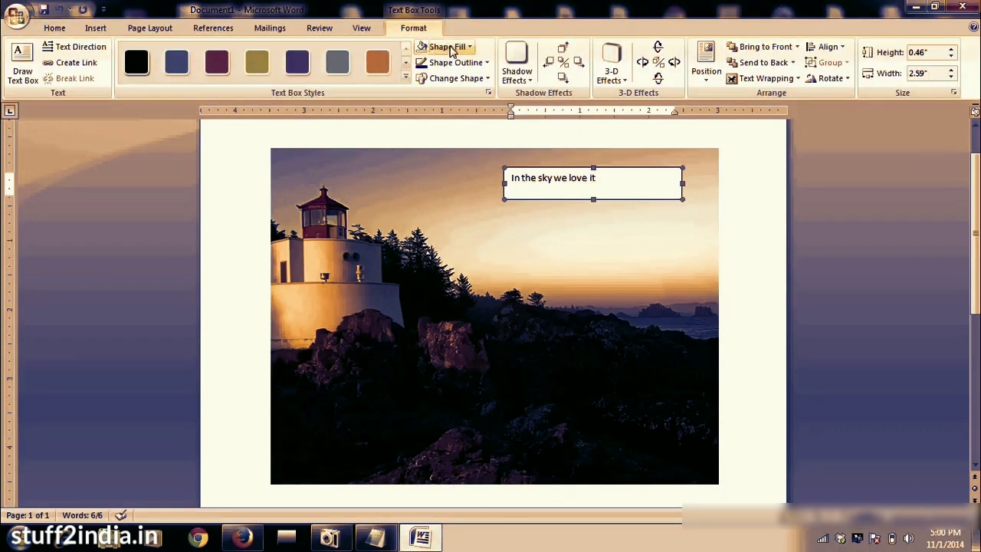
pyautogui.click(472, 47)
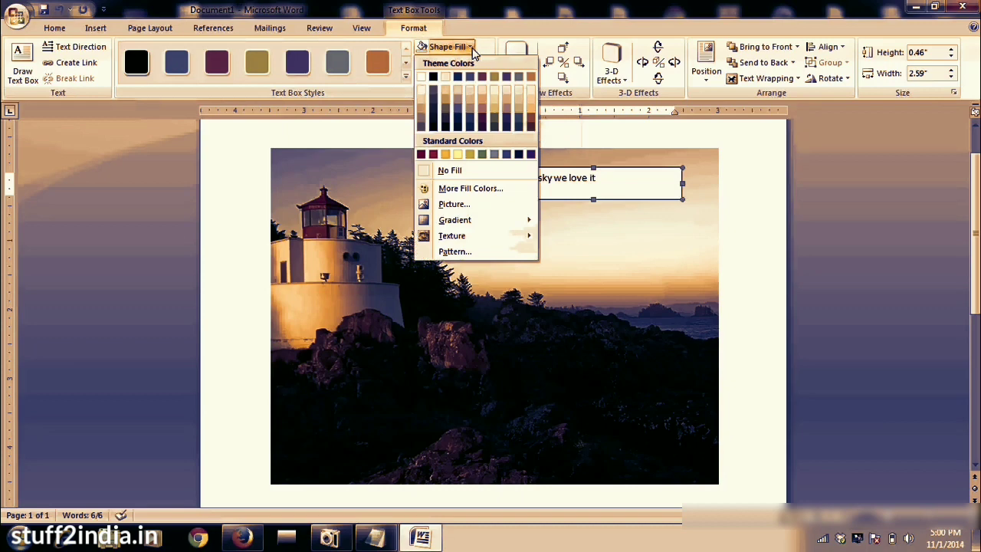
pyautogui.click(449, 170)
pyautogui.click(542, 230)
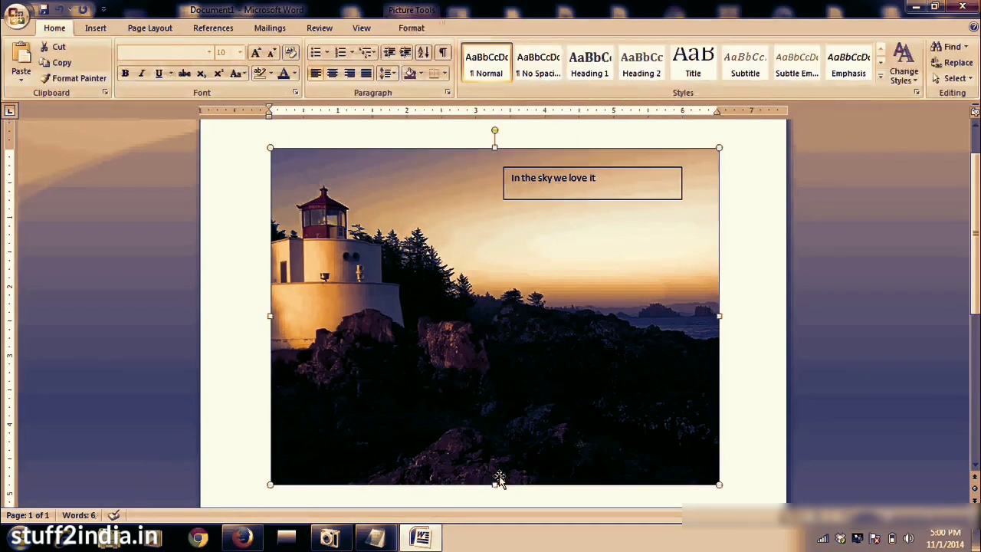
# Remove the border of the text box over the sky by setting its shape outline to No Outline
pyautogui.doubleClick(608, 172)
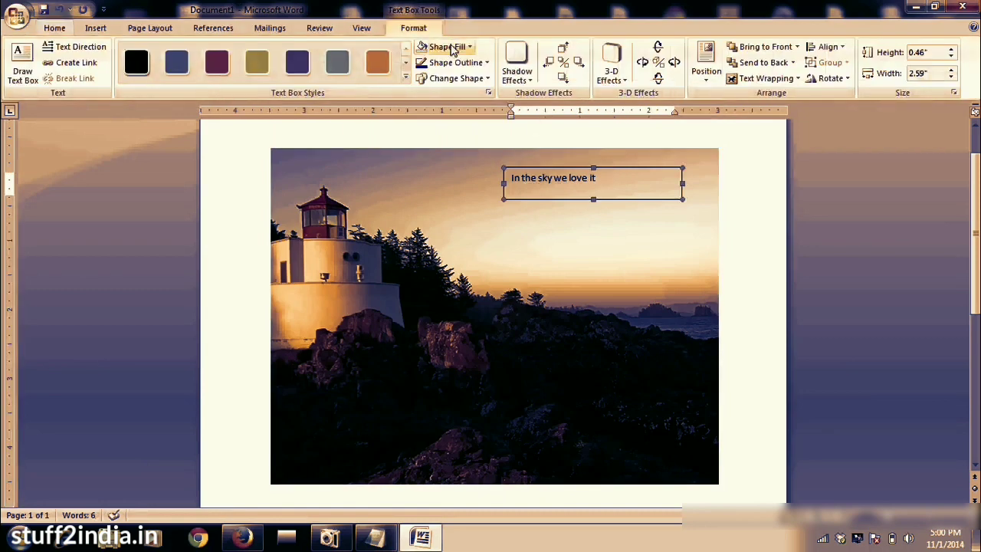
pyautogui.click(488, 63)
pyautogui.click(453, 188)
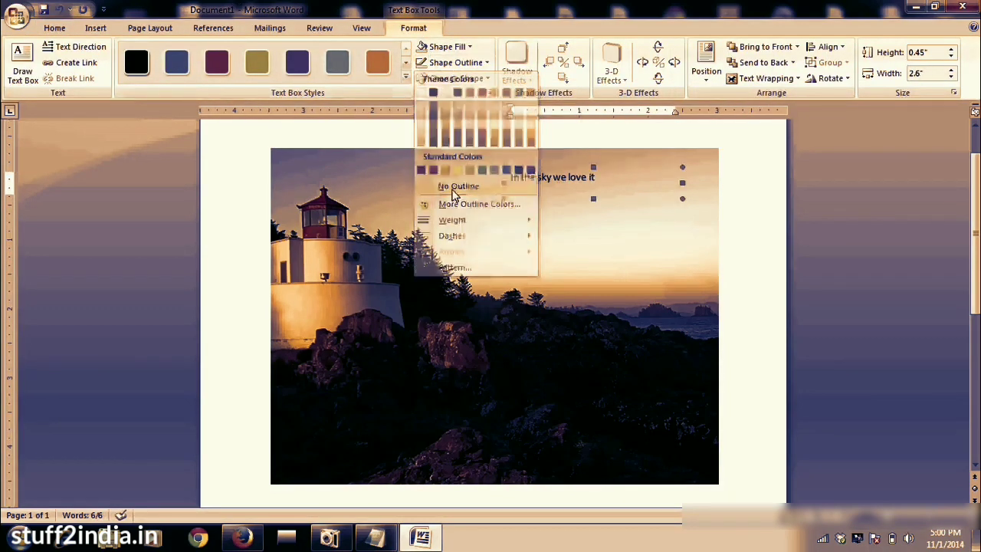
pyautogui.click(580, 242)
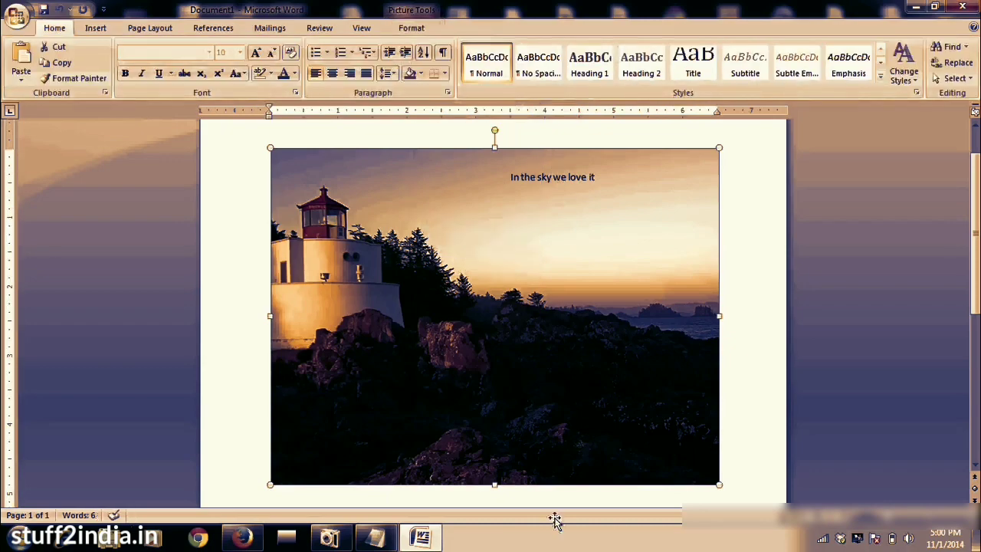
# Return to Notepad and start the next line of the notes with "7)select no color on"
pyautogui.click(419, 541)
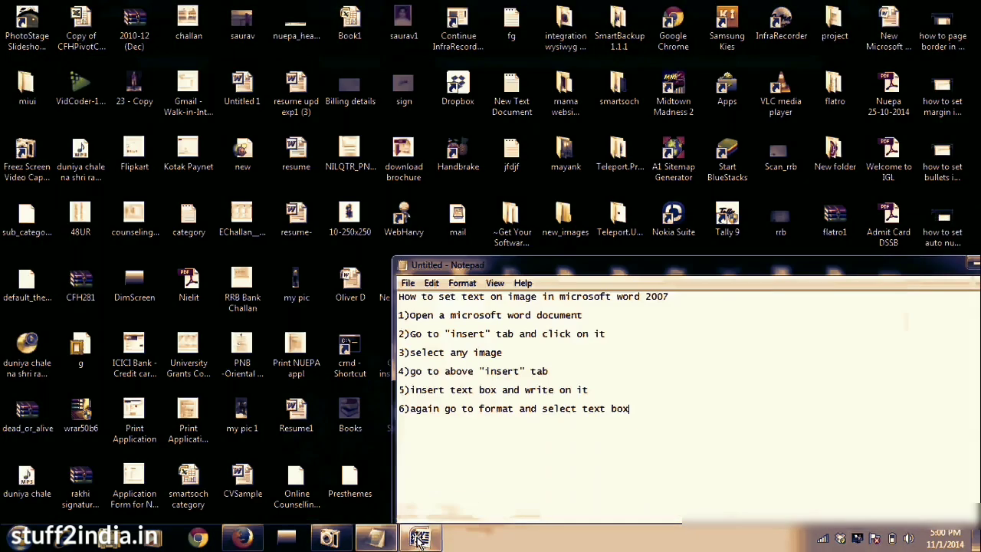
pyautogui.click(419, 539)
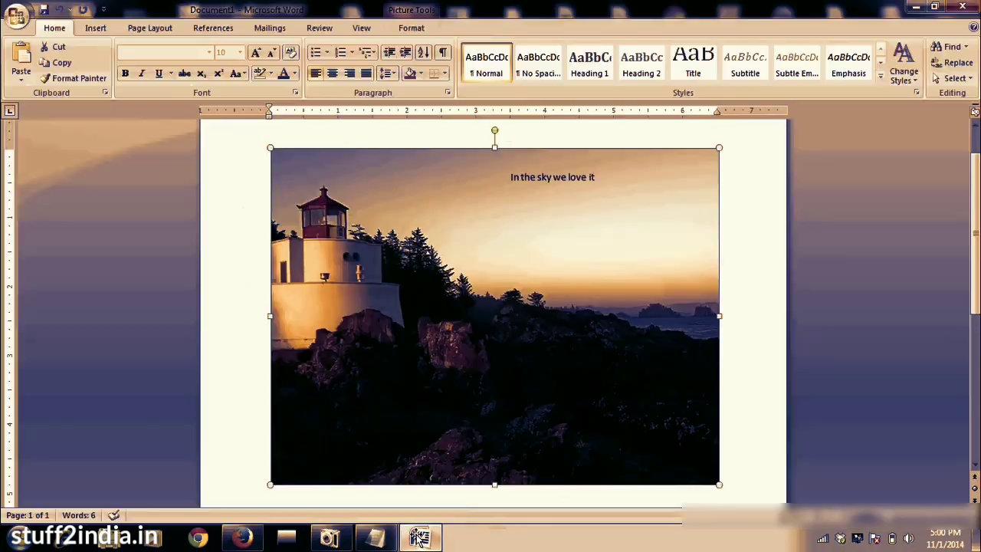
pyautogui.click(376, 539)
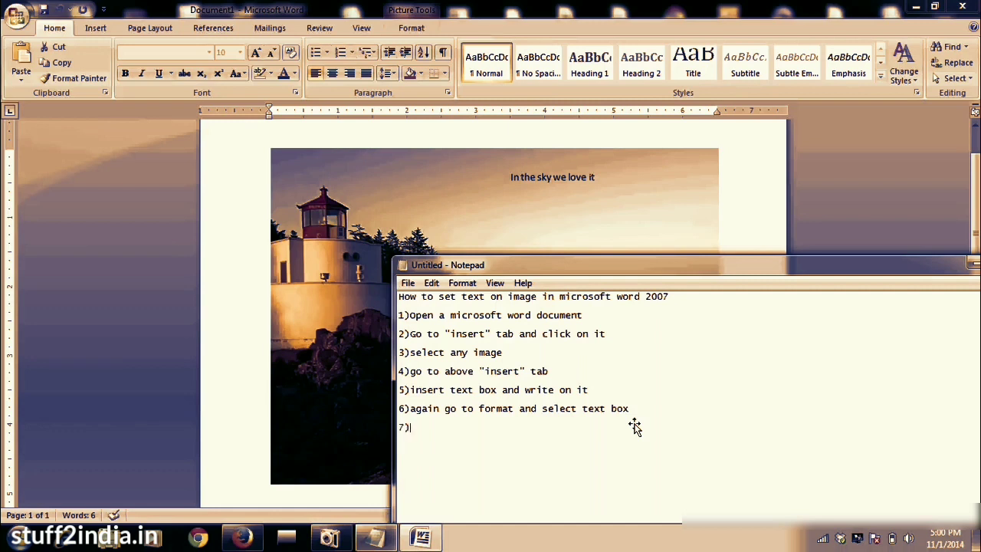
pyautogui.write('elect no color on')
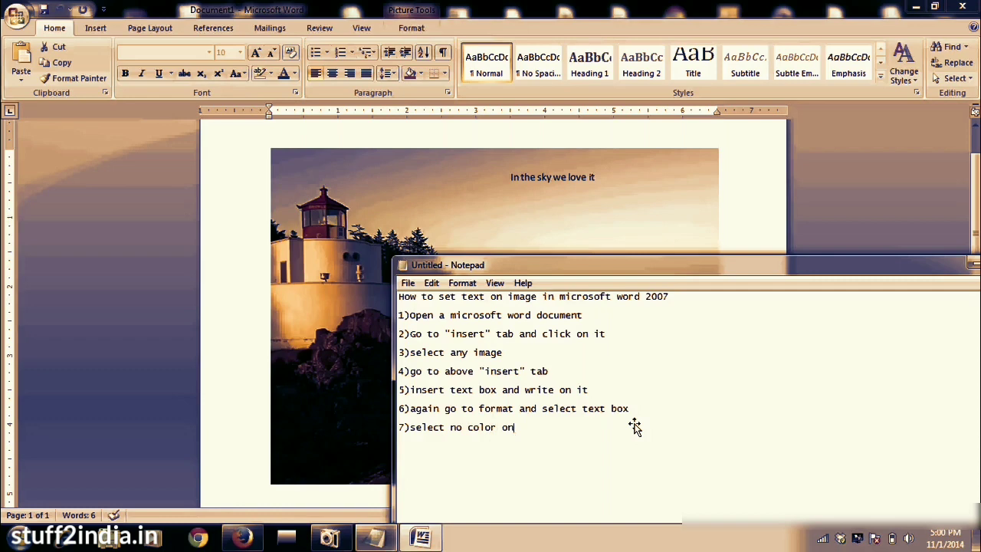
# Select the text box in Word again and check the names of its shape formatting options
pyautogui.click(417, 31)
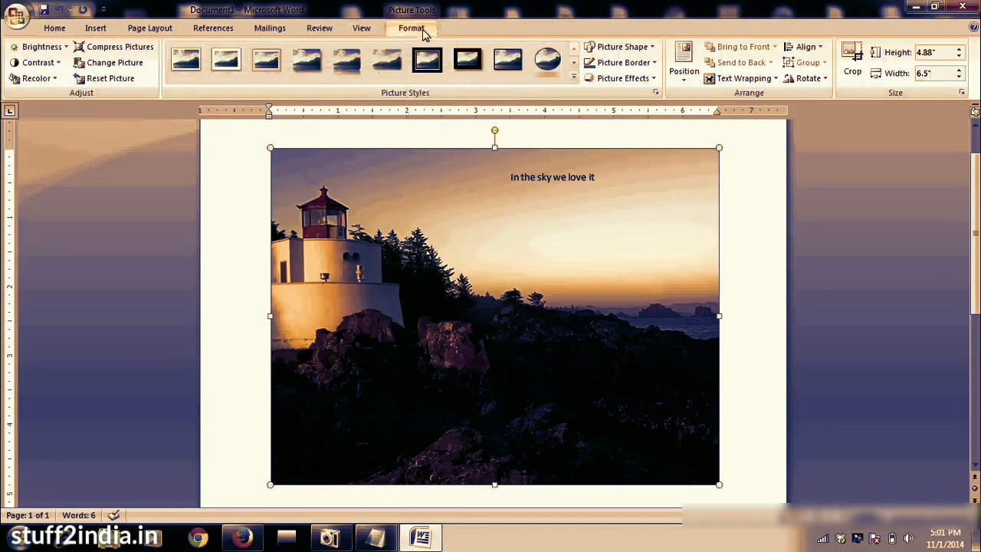
pyautogui.click(543, 178)
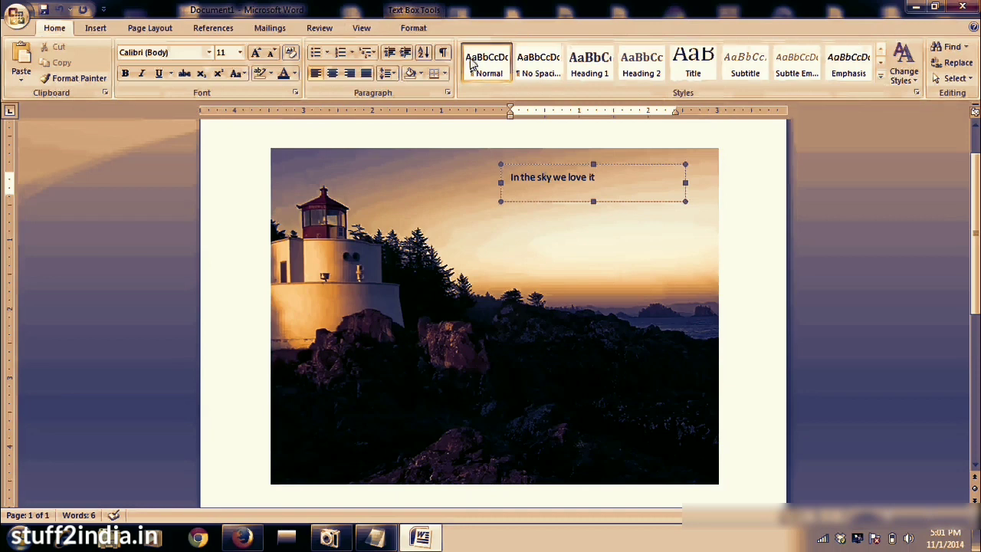
pyautogui.click(413, 29)
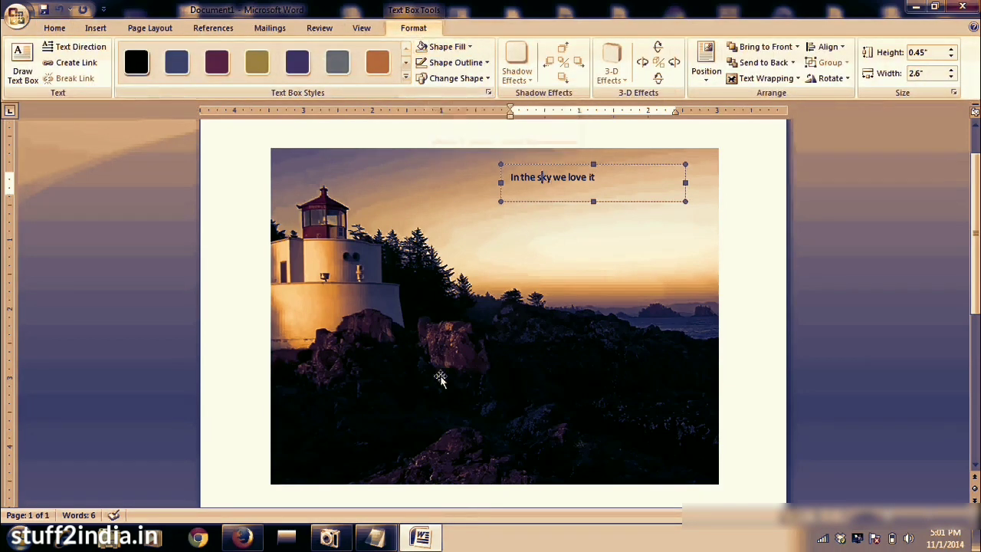
# In Notepad, complete line 7 as "7)select no color in shape fill and no color in shape outline"
pyautogui.click(376, 539)
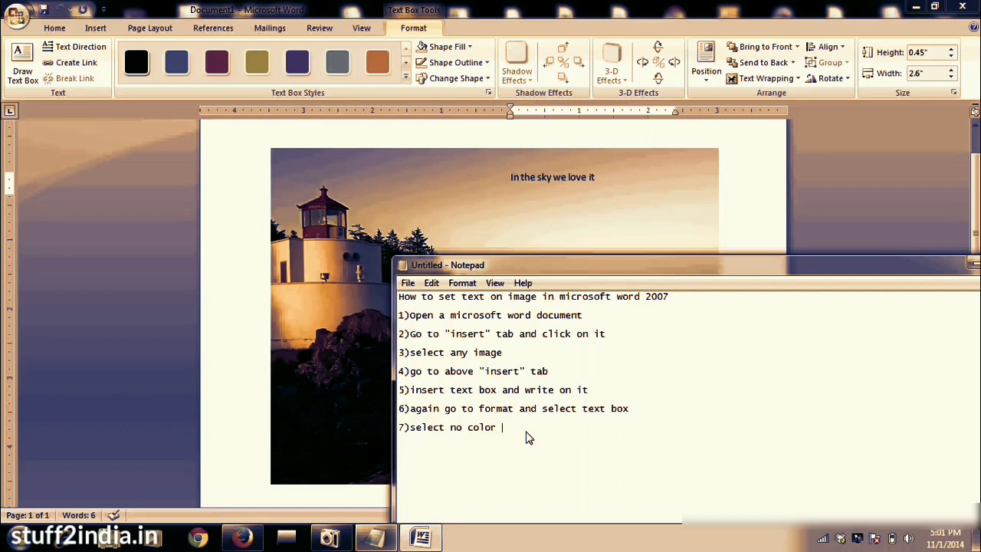
pyautogui.write('in shape fill and no color ')
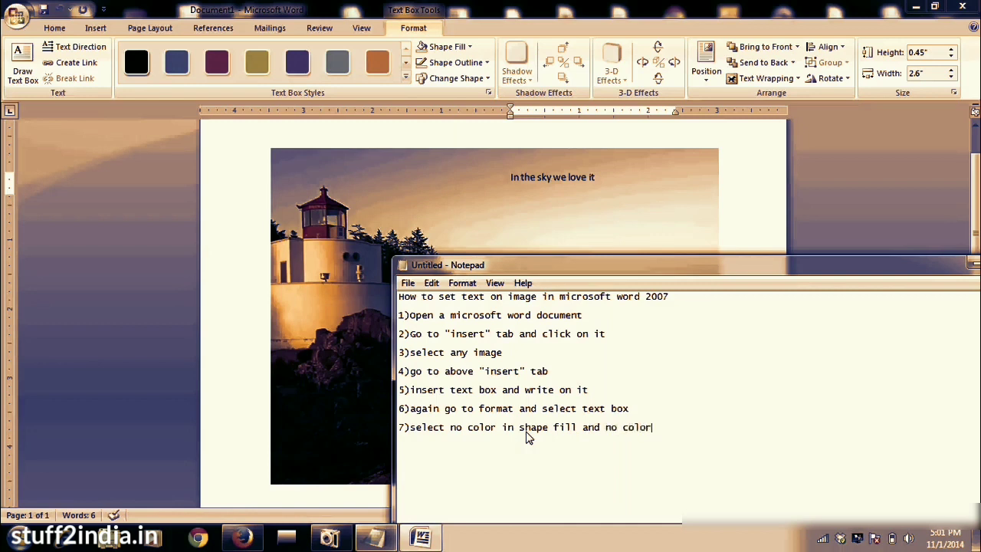
pyautogui.write('in shape outline')
pyautogui.click(520, 429)
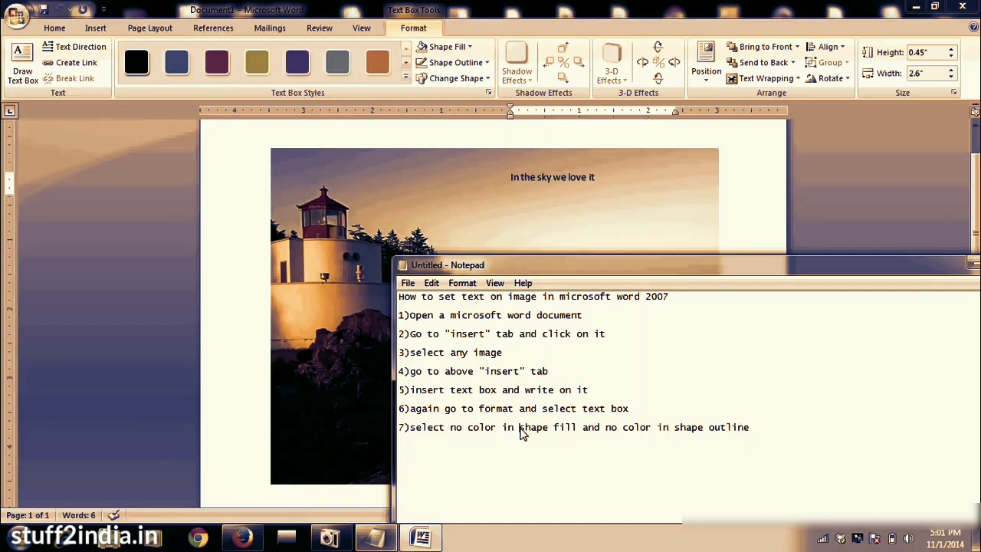
pyautogui.press('Return')
pyautogui.press('BackSpace')
pyautogui.click(762, 429)
pyautogui.hotkey('shift', 'Home')
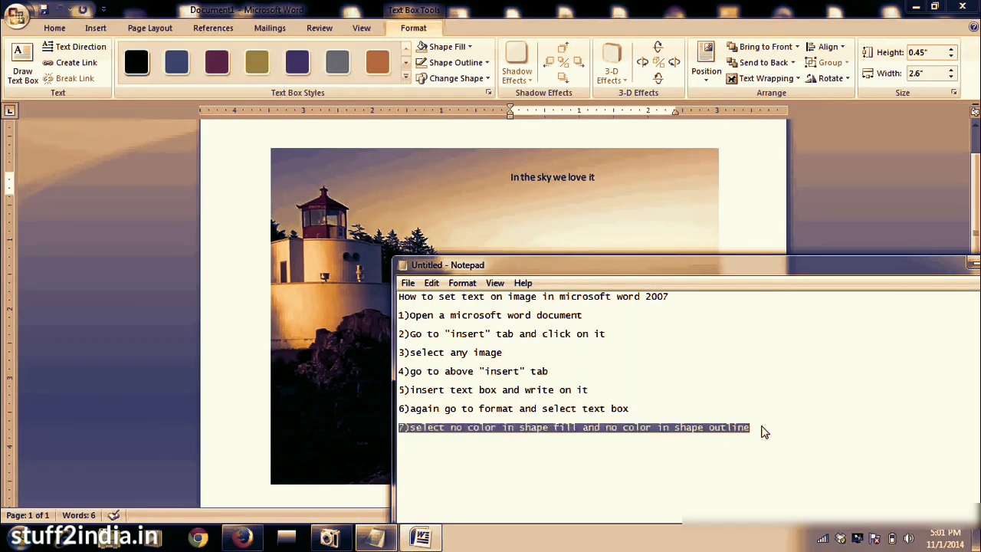
pyautogui.click(767, 431)
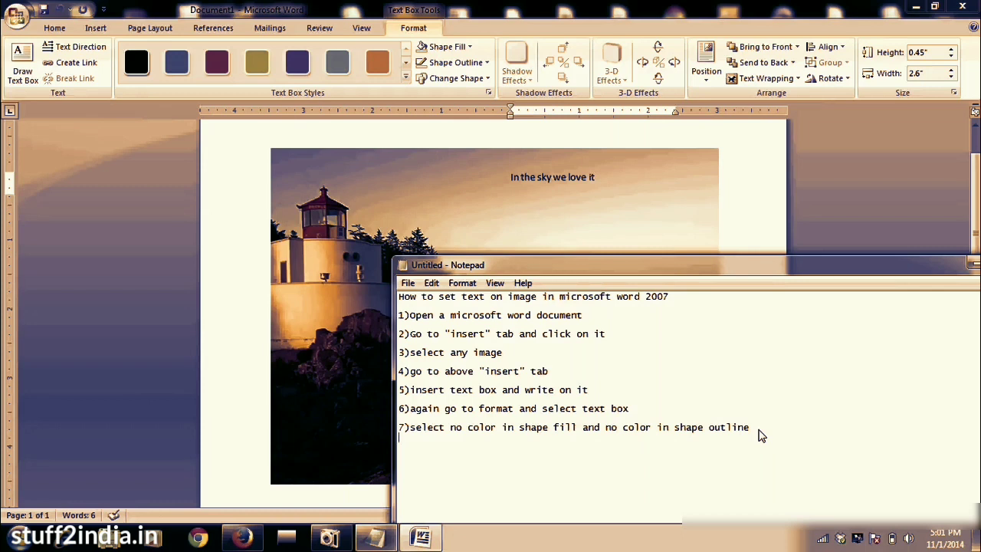
# Add "8)Thanks to see" as the closing line of the notes
pyautogui.press('Return')
pyautogui.write('8)Thanks')
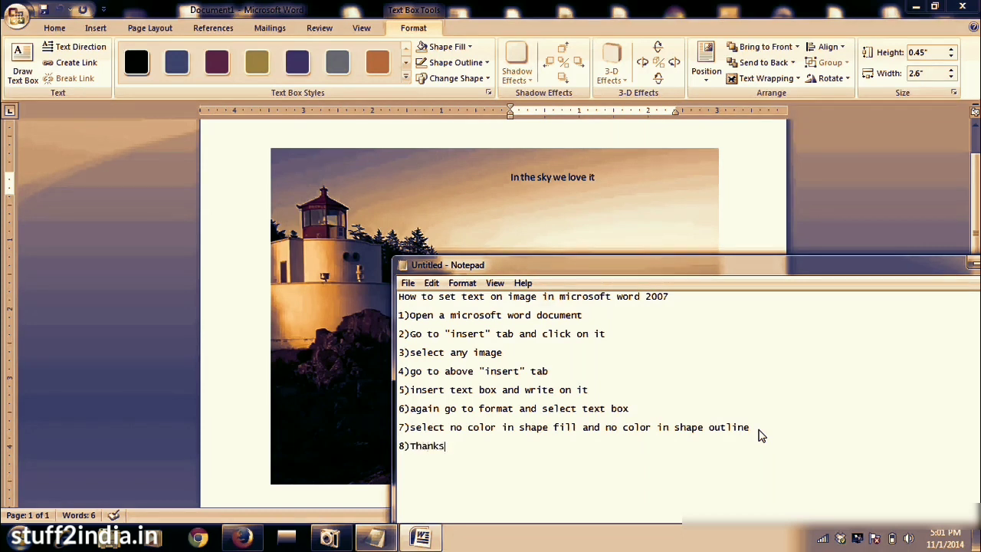
pyautogui.write(' to see')
# Switch to Word, deselect the text box to view the finished picture, and minimize the Word window
pyautogui.click(469, 178)
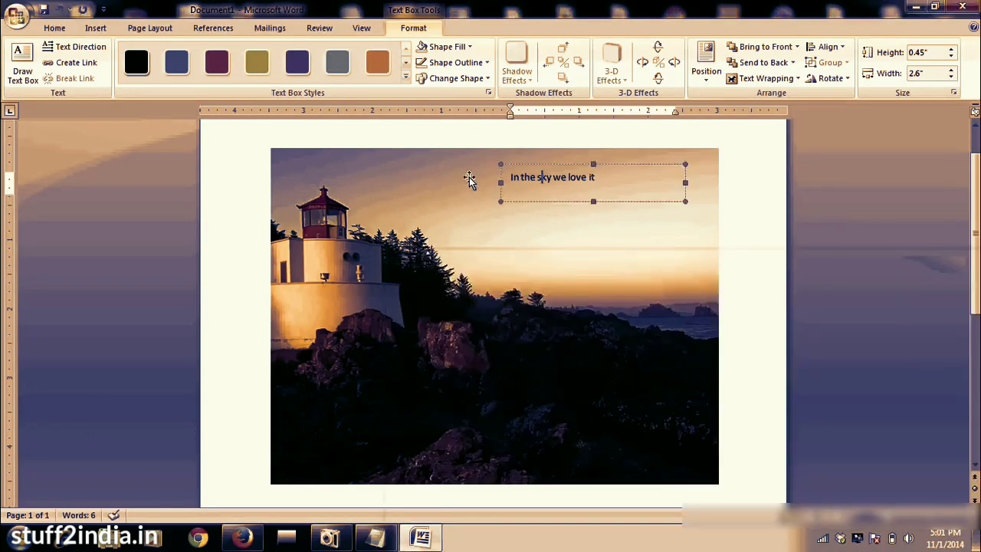
pyautogui.click(759, 187)
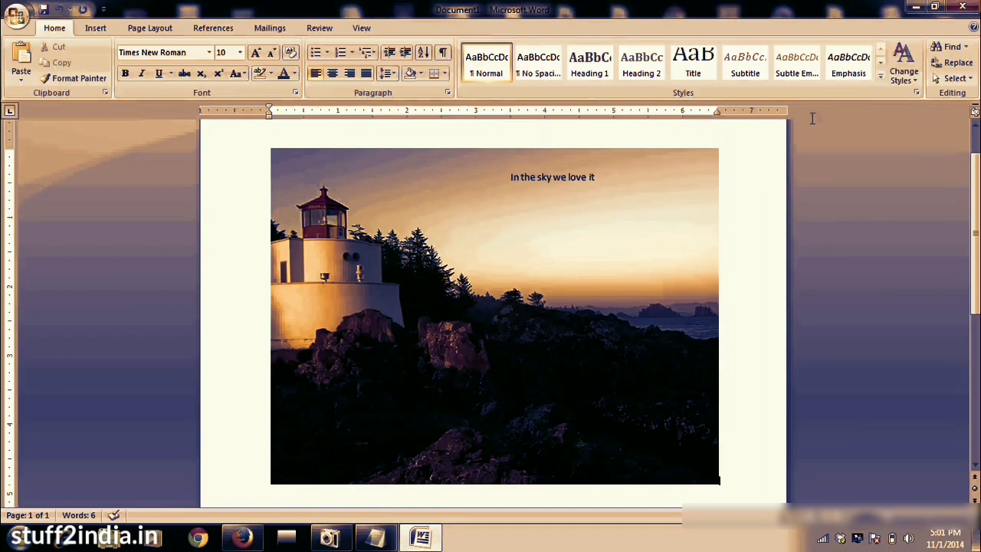
pyautogui.click(916, 7)
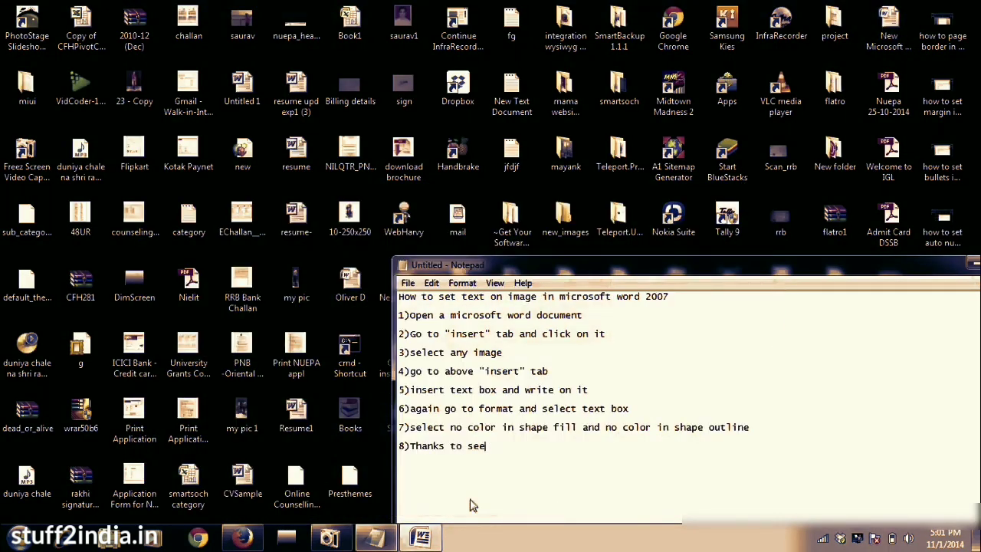